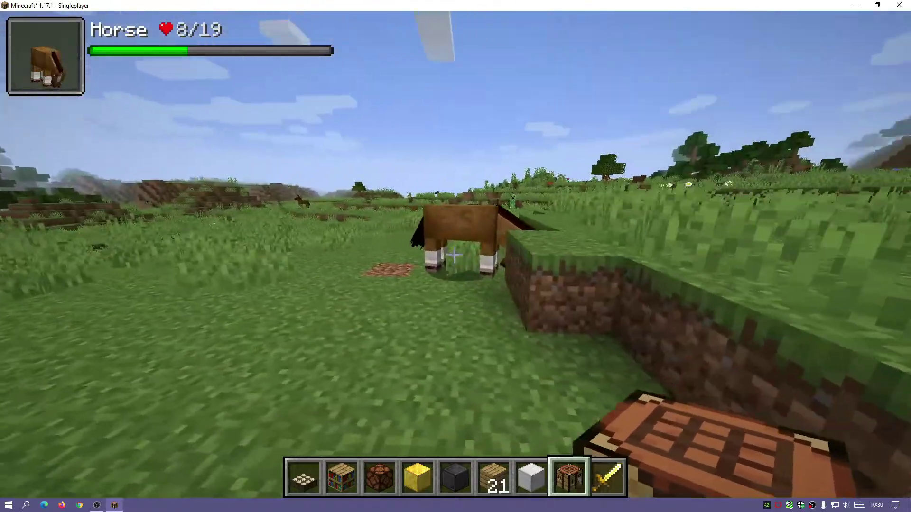
# Follow the brown horse around the grassland and examine its health display from different distances and angles
pyautogui.press('w')
pyautogui.press('s')
pyautogui.press('s')
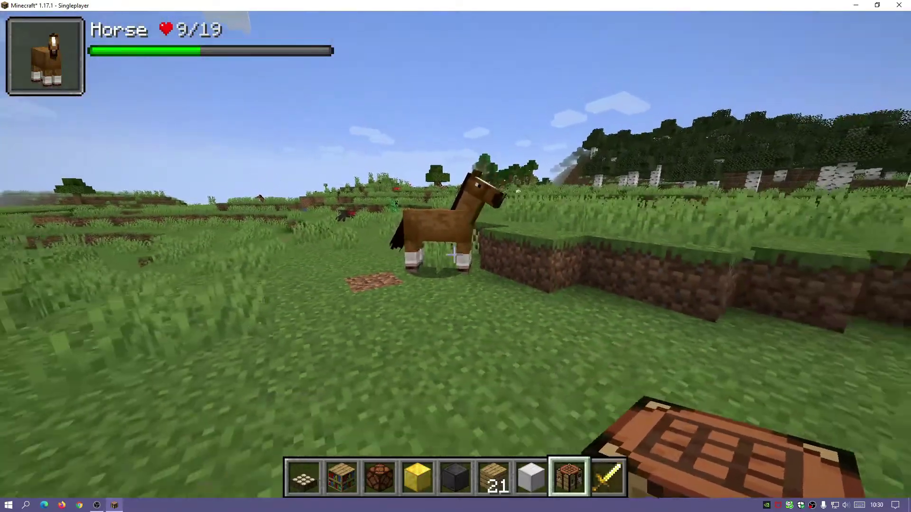
pyautogui.press('w')
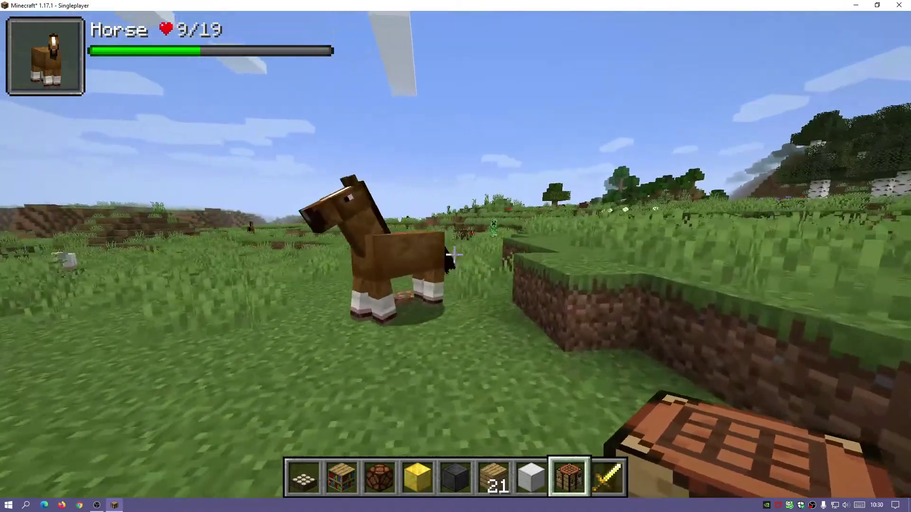
pyautogui.press('d')
pyautogui.press('d')
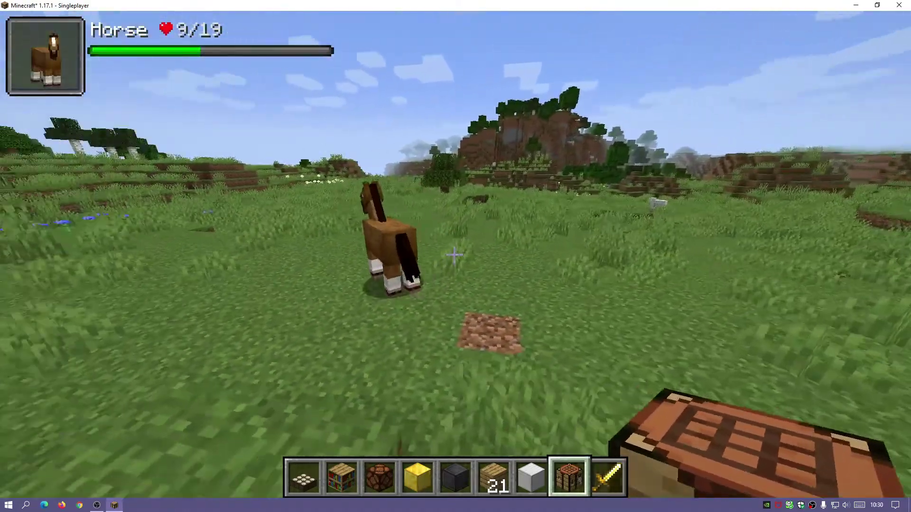
pyautogui.press('w')
pyautogui.press('s')
pyautogui.press('a')
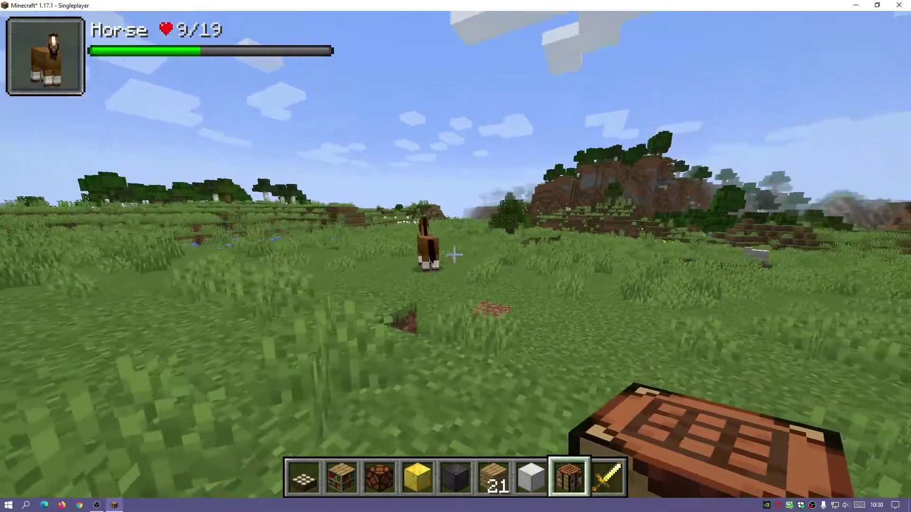
pyautogui.press('w')
pyautogui.press('w')
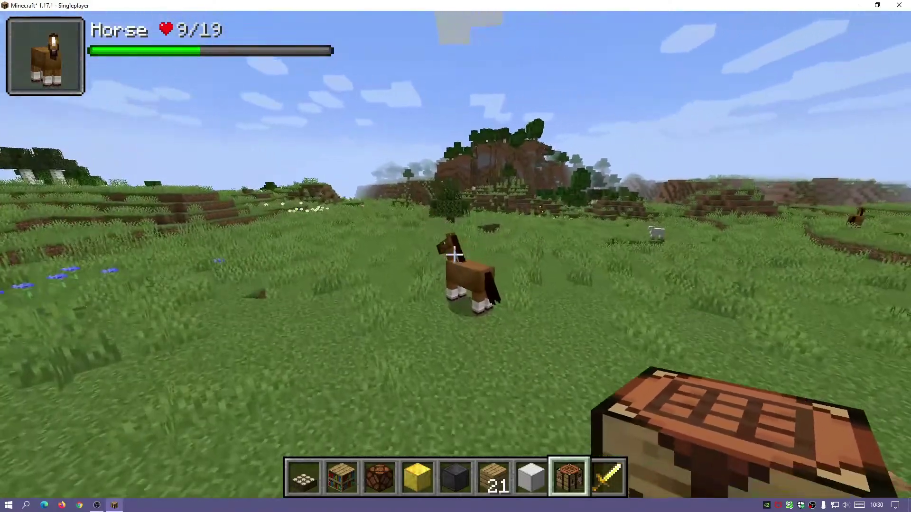
pyautogui.press('a')
pyautogui.press('w')
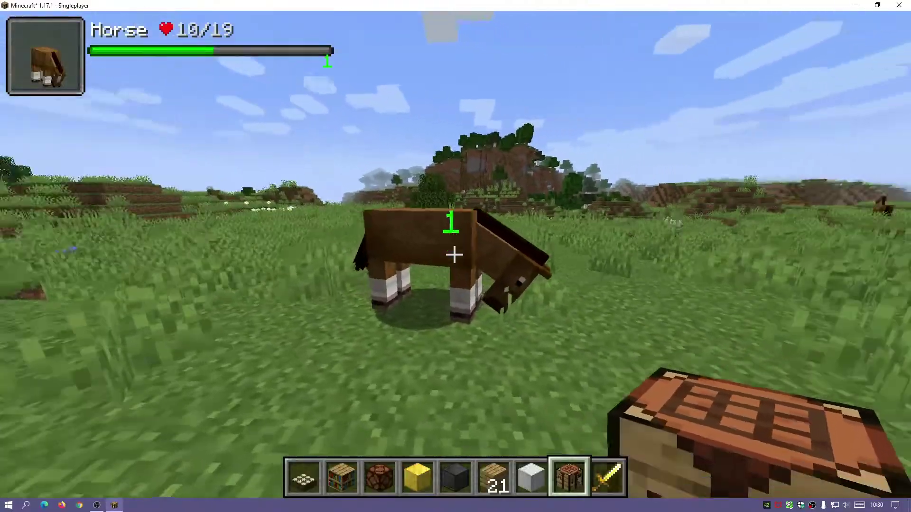
pyautogui.press('w')
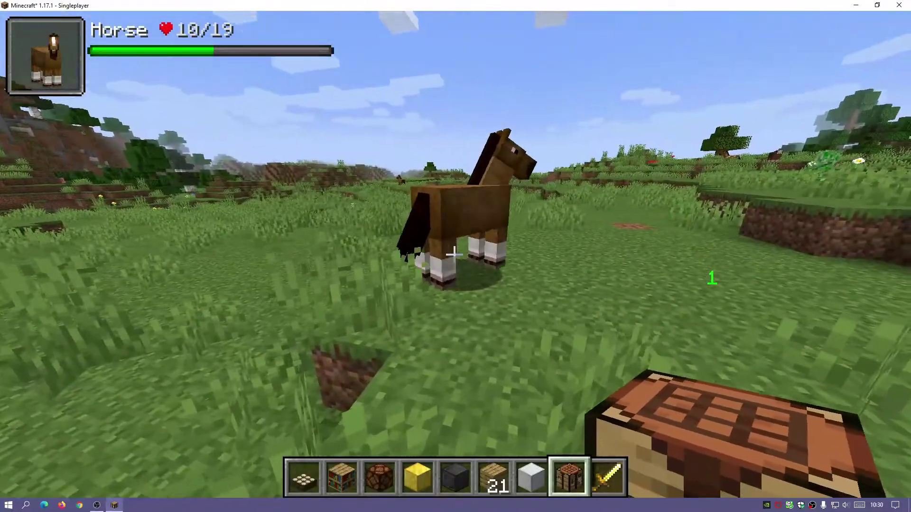
pyautogui.press('d')
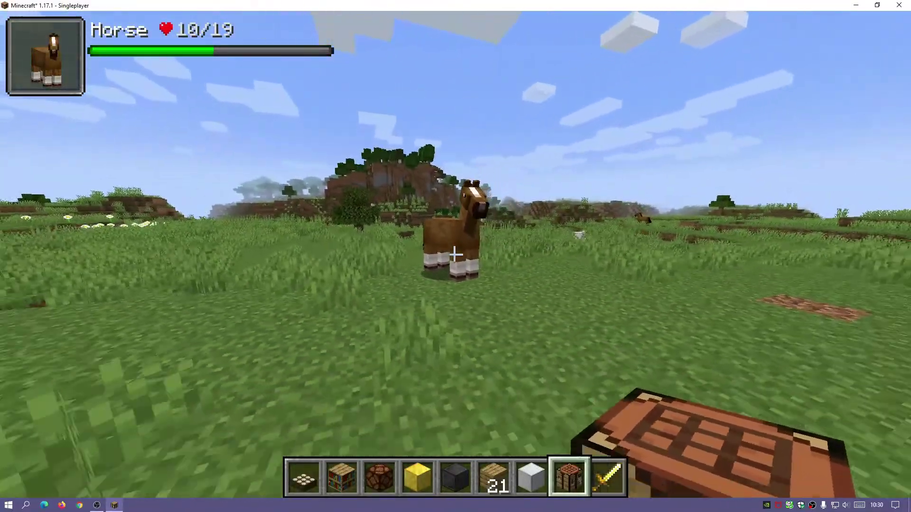
pyautogui.press('s')
pyautogui.press('a')
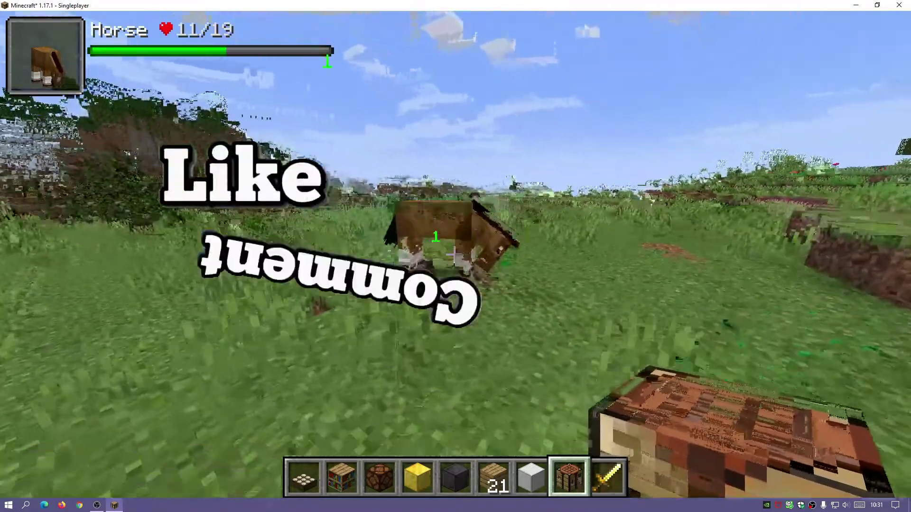
pyautogui.press('a')
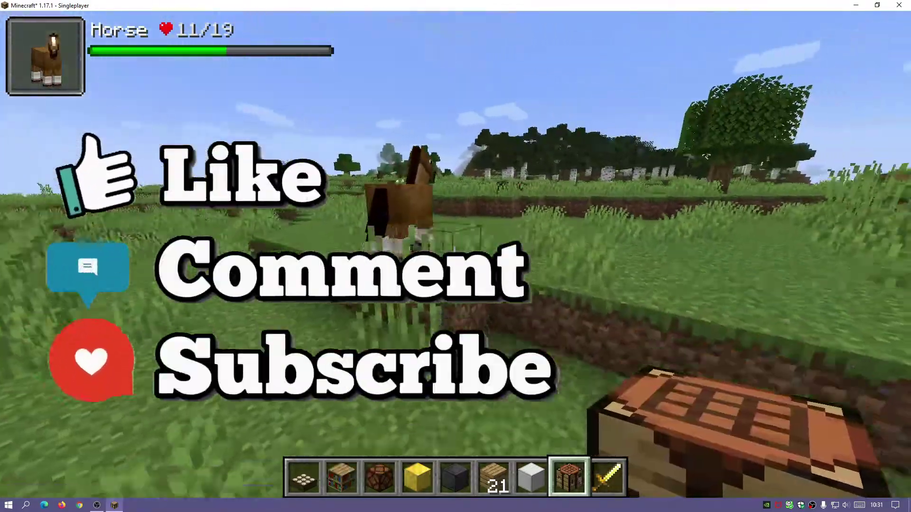
pyautogui.press('a')
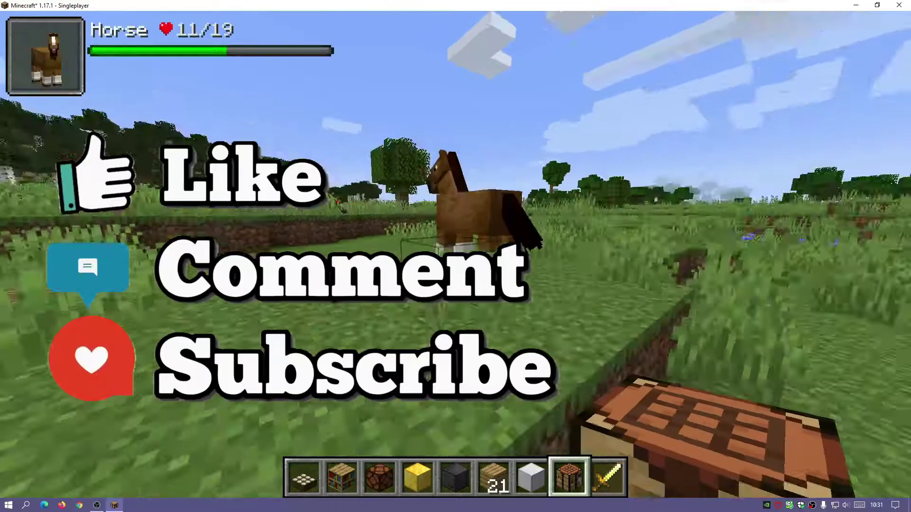
# Approach the brown horse and hit it twice to trigger the damage indicator
pyautogui.press('w')
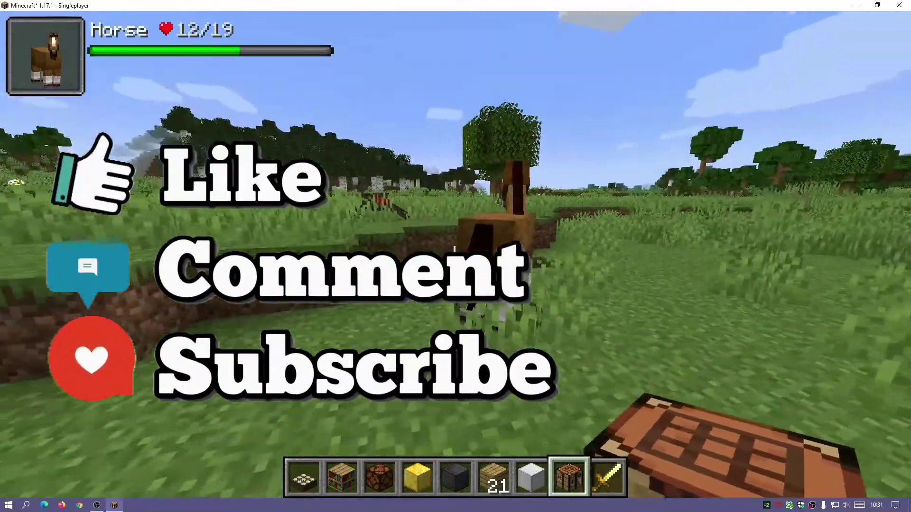
pyautogui.press('w')
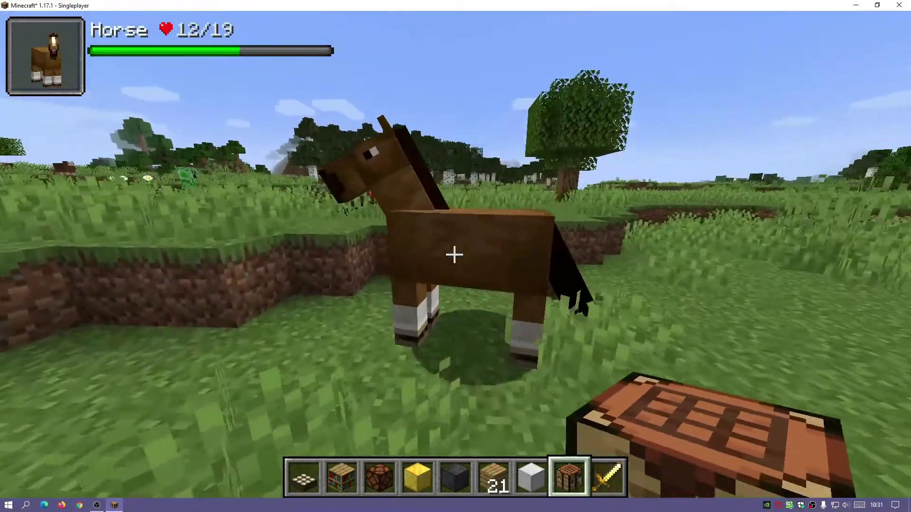
pyautogui.click(454, 255)
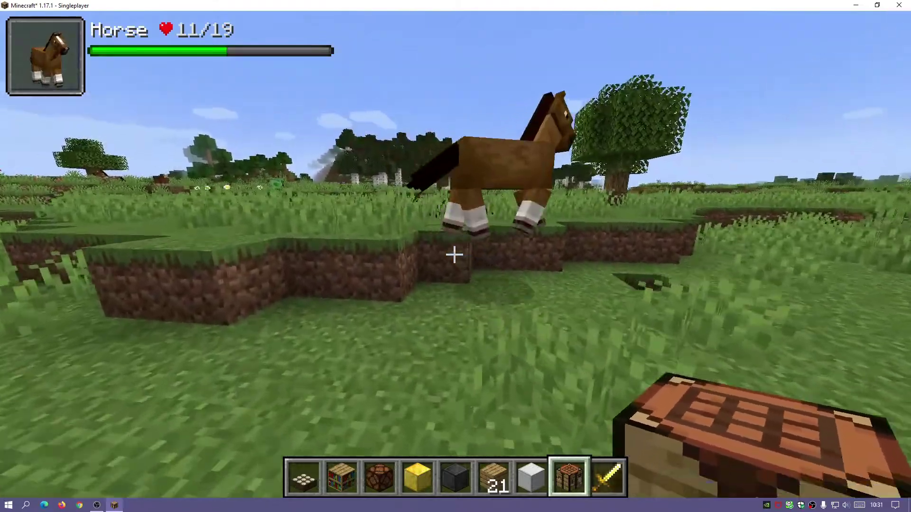
pyautogui.click(454, 255)
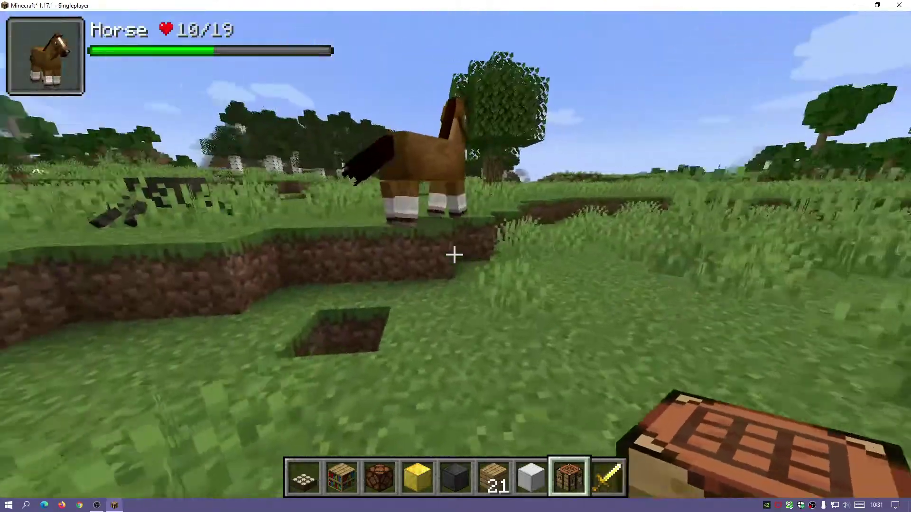
pyautogui.press('w')
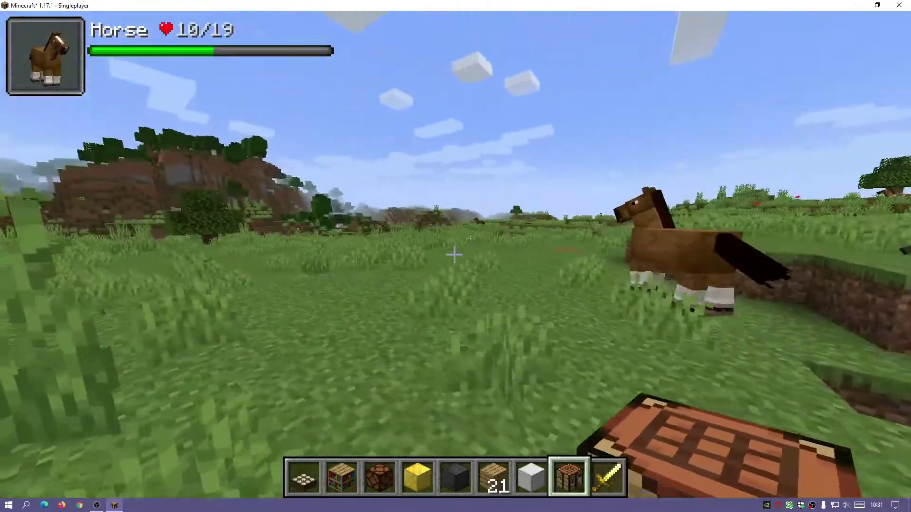
# Look through the list of installed mods down to ToroHealth Damage Indicators and return to the game
pyautogui.press('Escape')
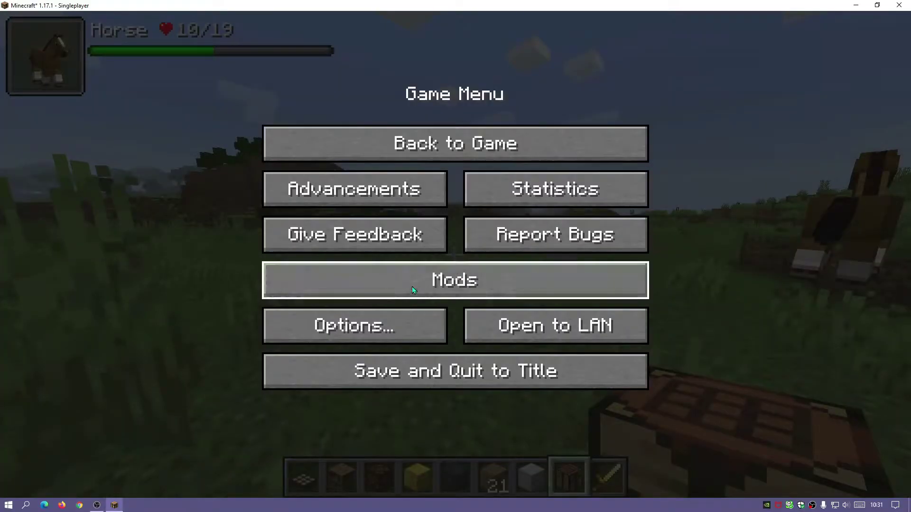
pyautogui.click(488, 285)
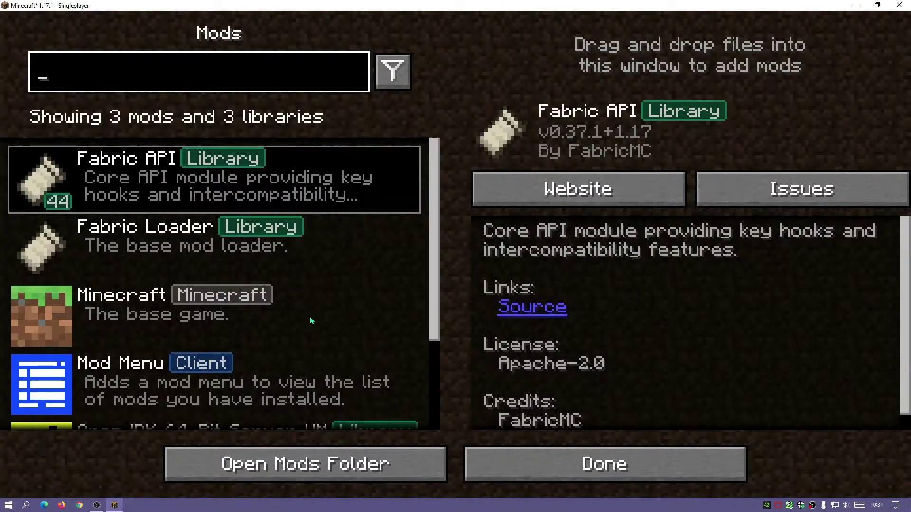
pyautogui.scroll(-2, 147, 254)
pyautogui.scroll(2, 142, 255)
pyautogui.scroll(-4, 123, 254)
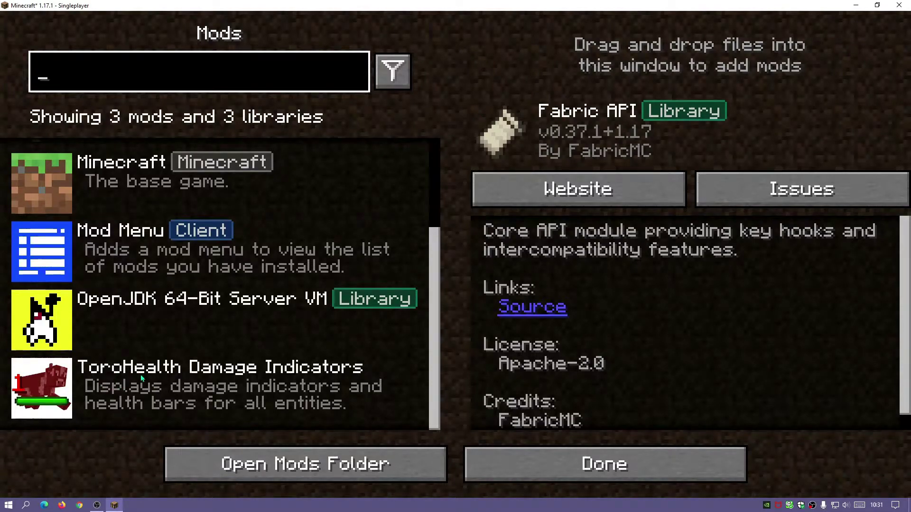
pyautogui.click(614, 468)
pyautogui.press('Escape')
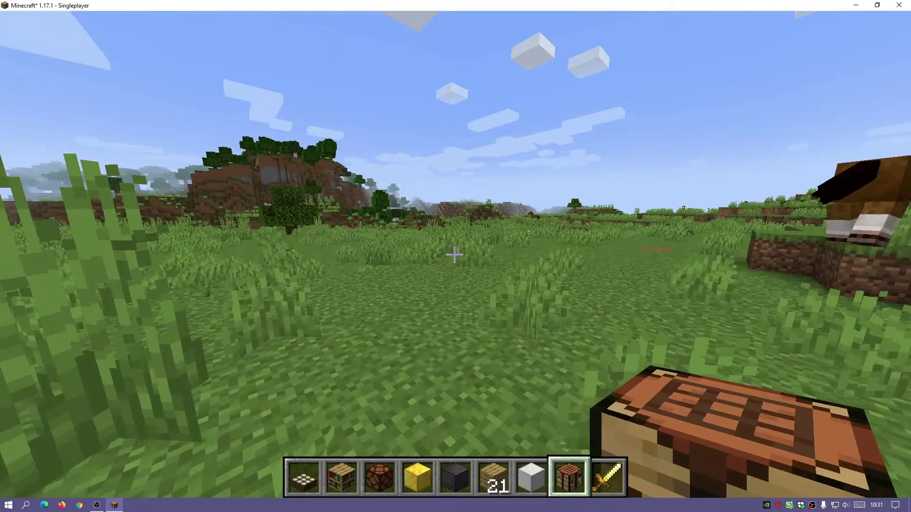
# Cross the grassland to find the spider and examine its health display
pyautogui.press('w')
pyautogui.press('space')
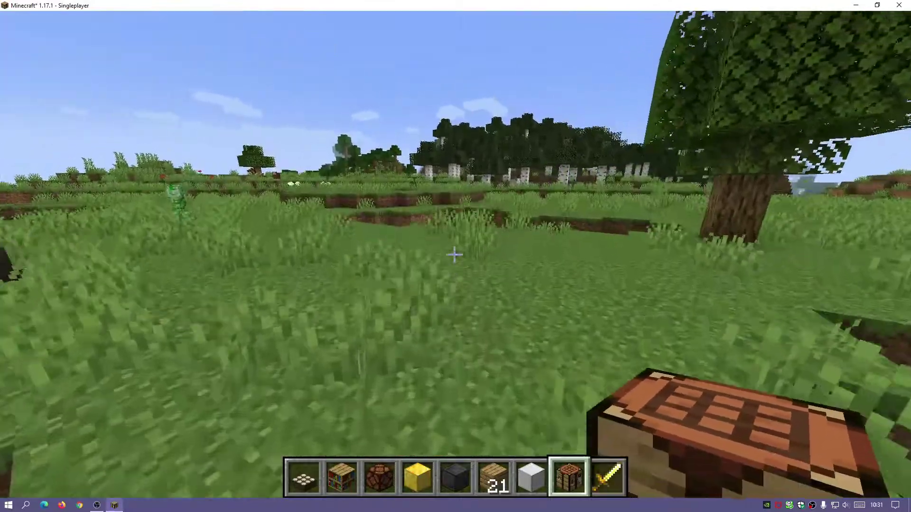
pyautogui.press('w')
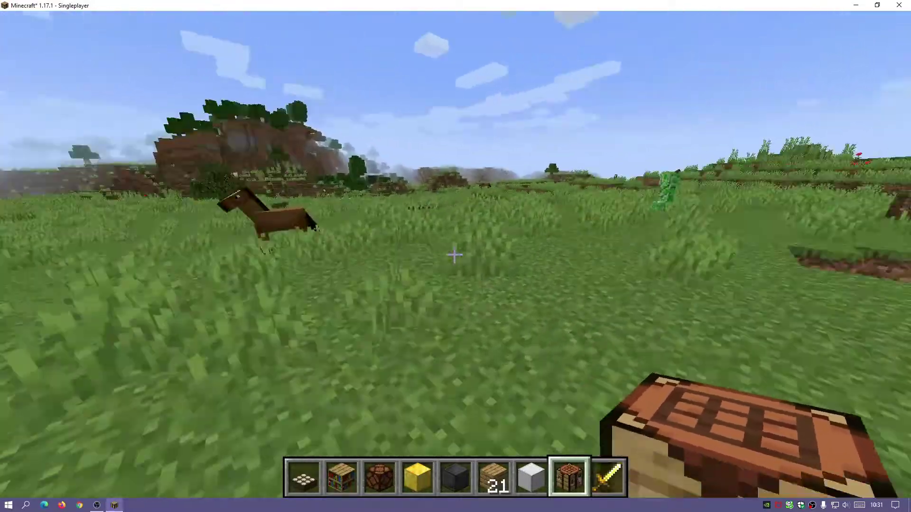
pyautogui.press('w')
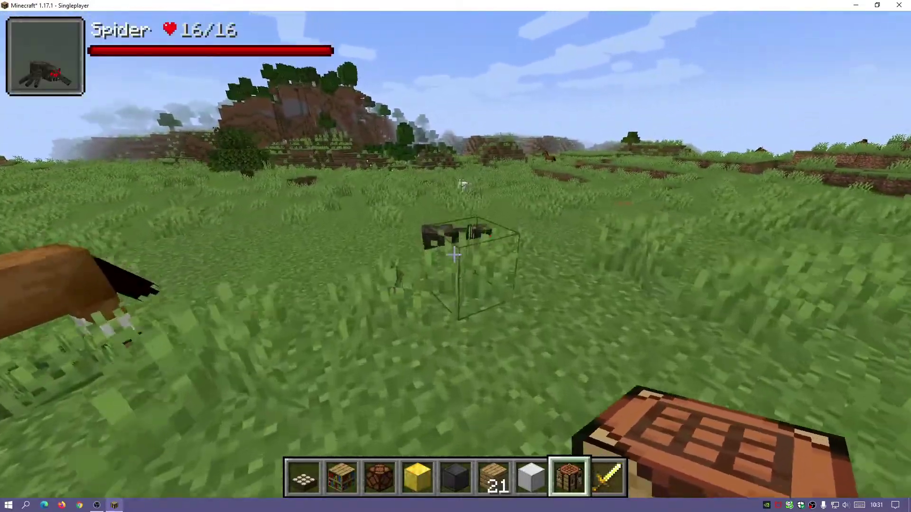
pyautogui.press('w')
pyautogui.press('s')
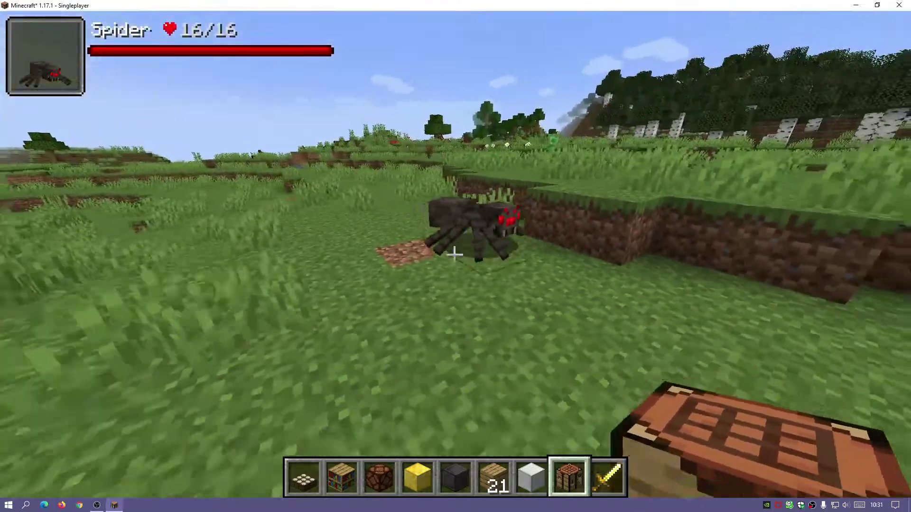
pyautogui.press('s')
pyautogui.press('w')
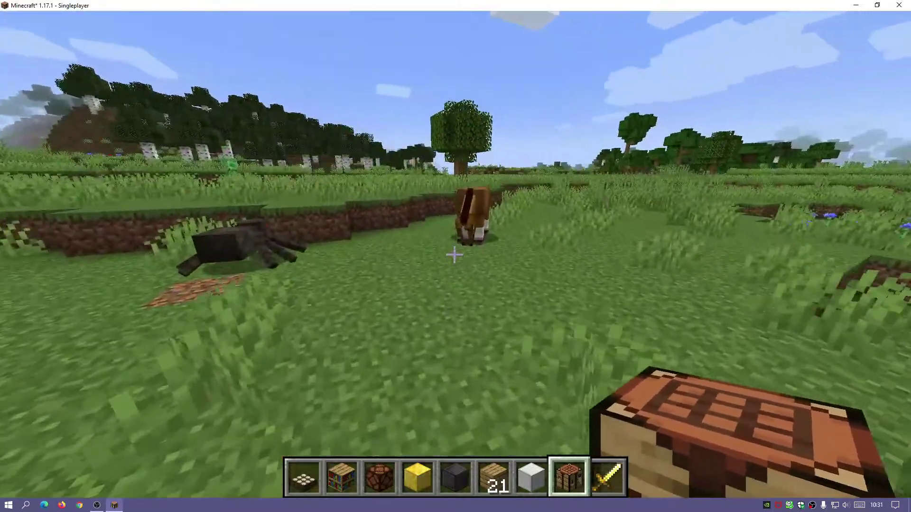
# Walk around the horse and the nearby spider to compare the health displays of the two mobs
pyautogui.press('w')
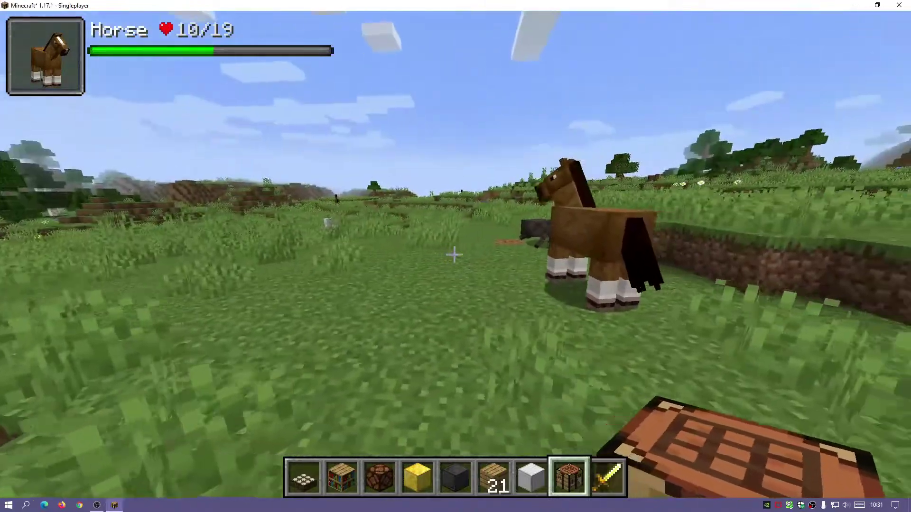
pyautogui.press('s')
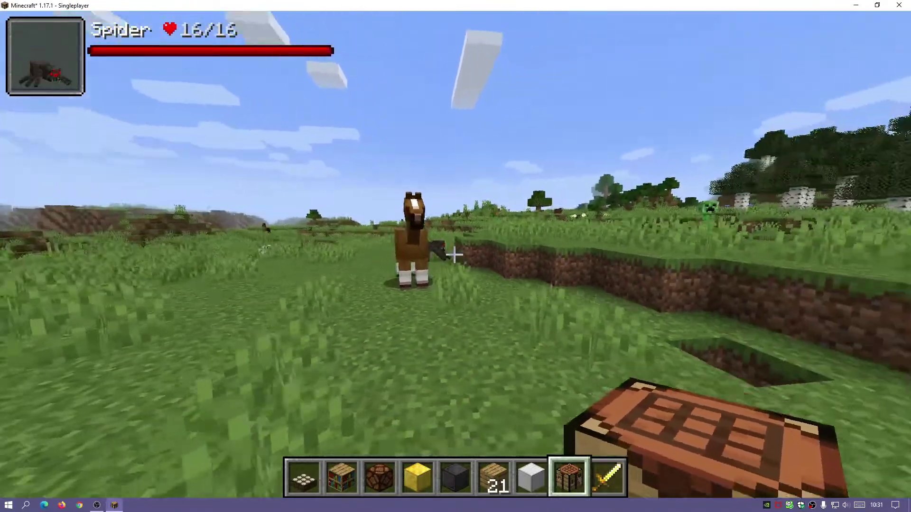
pyautogui.press('w')
pyautogui.press('a')
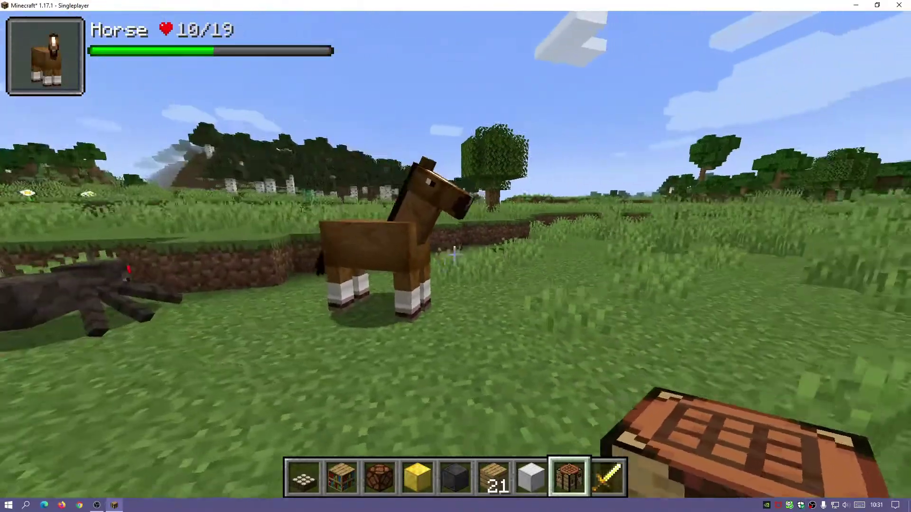
pyautogui.press('d')
pyautogui.press('w')
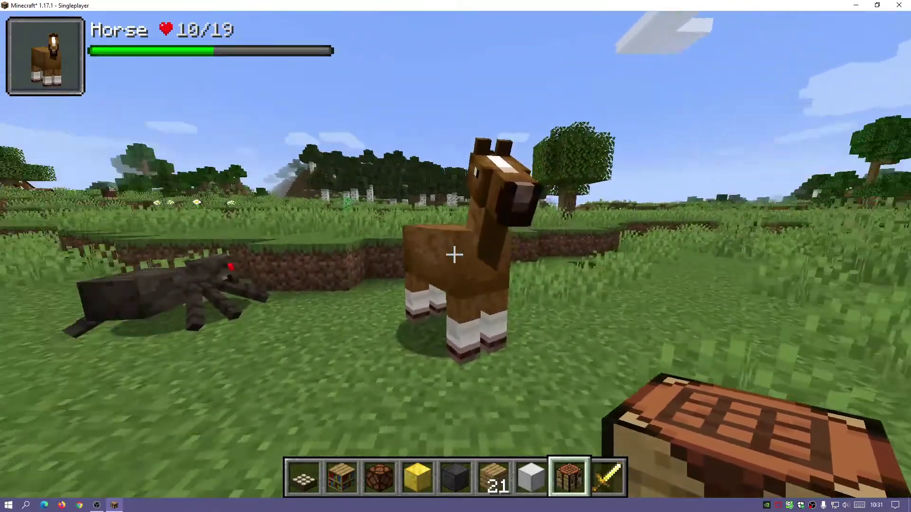
pyautogui.press('s')
pyautogui.press('d')
pyautogui.press('w')
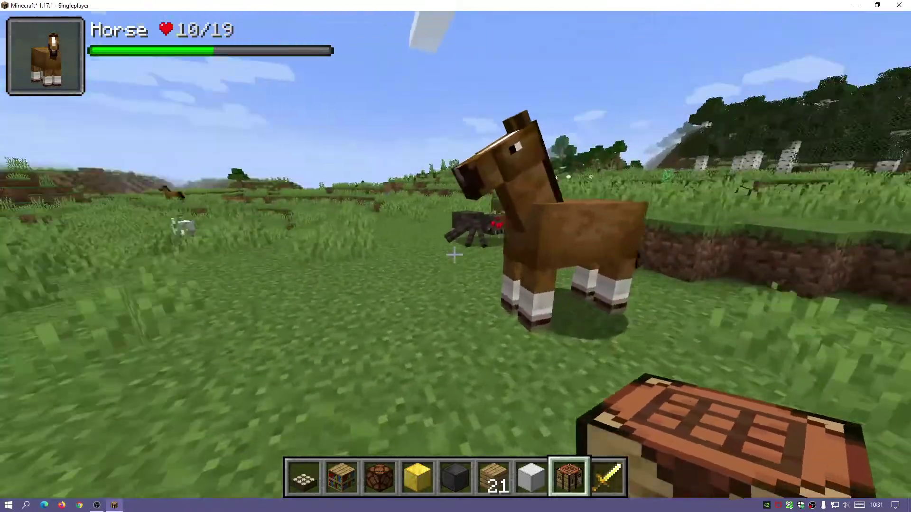
pyautogui.press('d')
pyautogui.press('w')
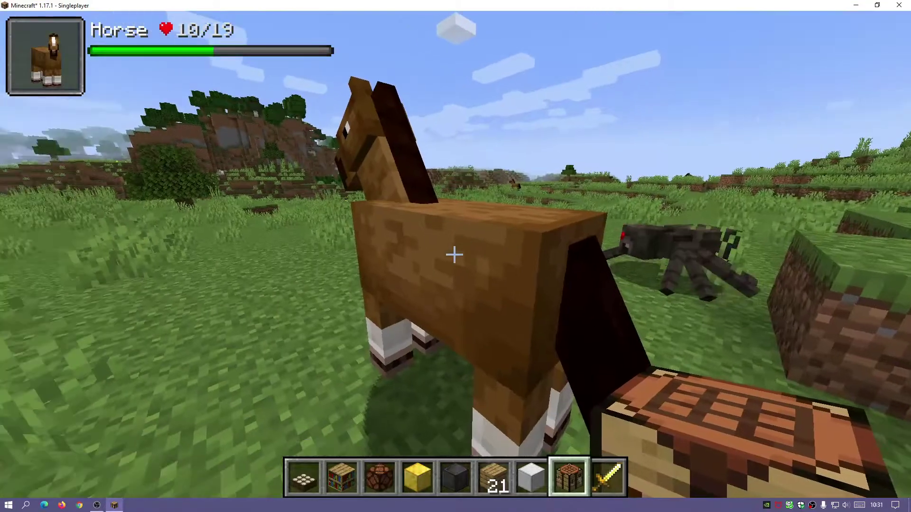
pyautogui.press('s')
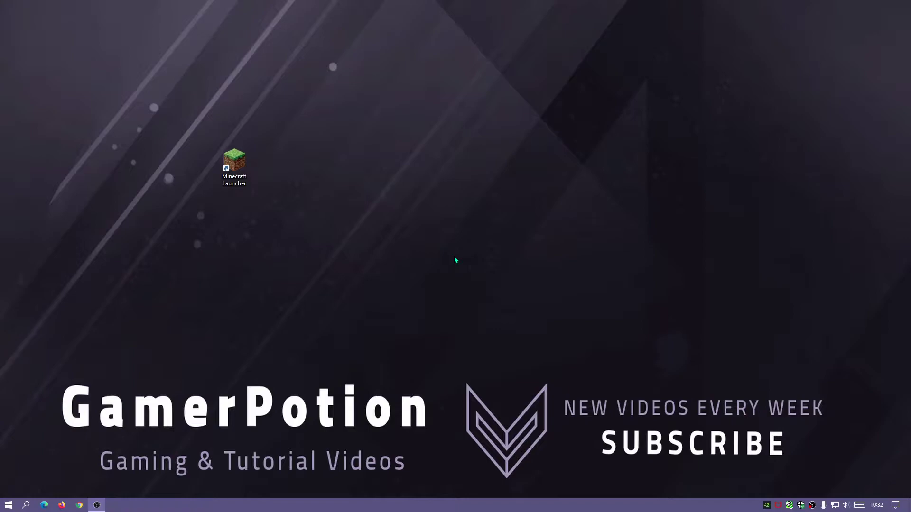
# Switch to Microsoft Edge and search the web for "java jdk 16"
pyautogui.click(45, 506)
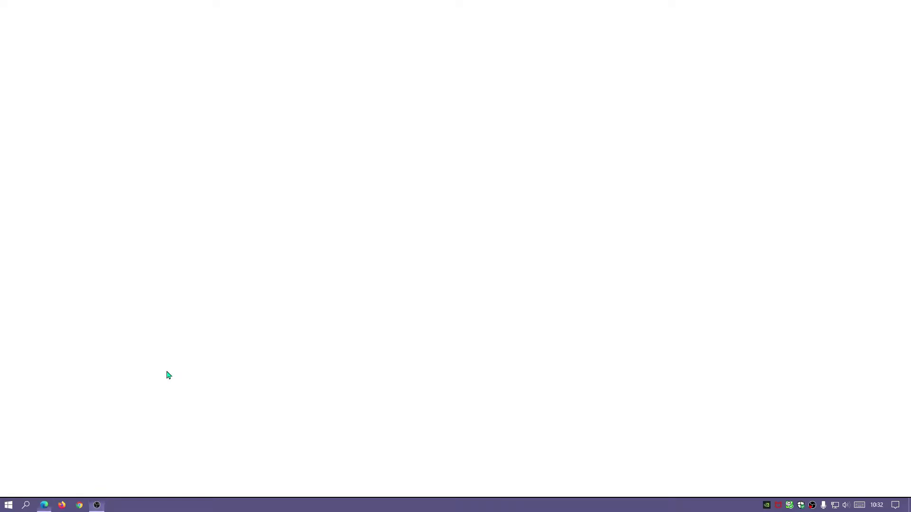
pyautogui.click(224, 25)
pyautogui.write('java jd')
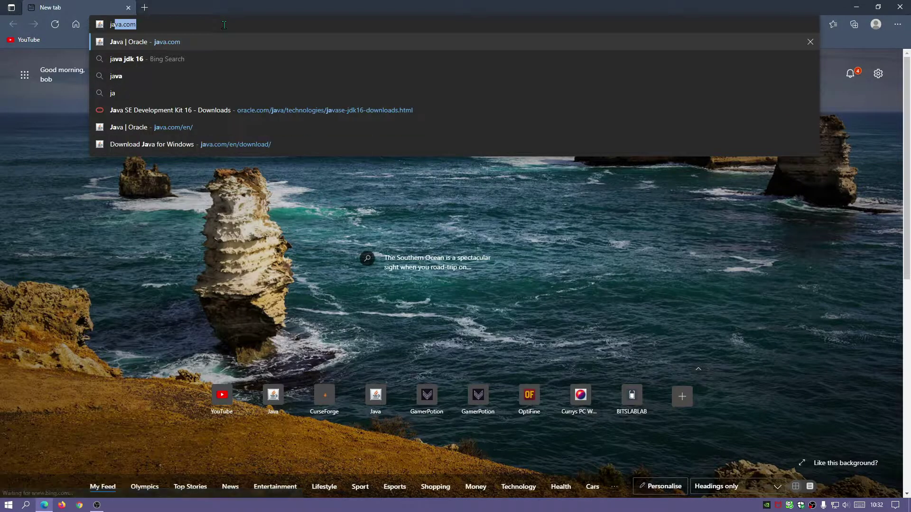
pyautogui.write('k 16')
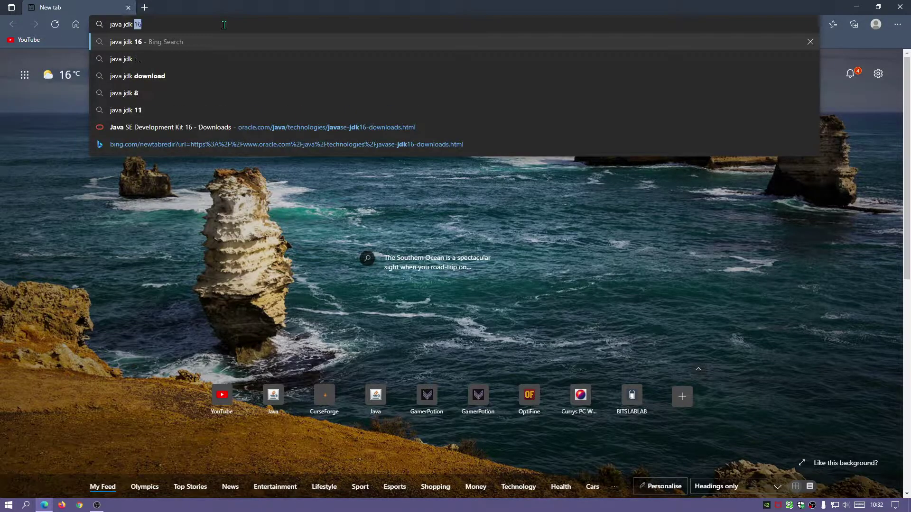
pyautogui.press('Return')
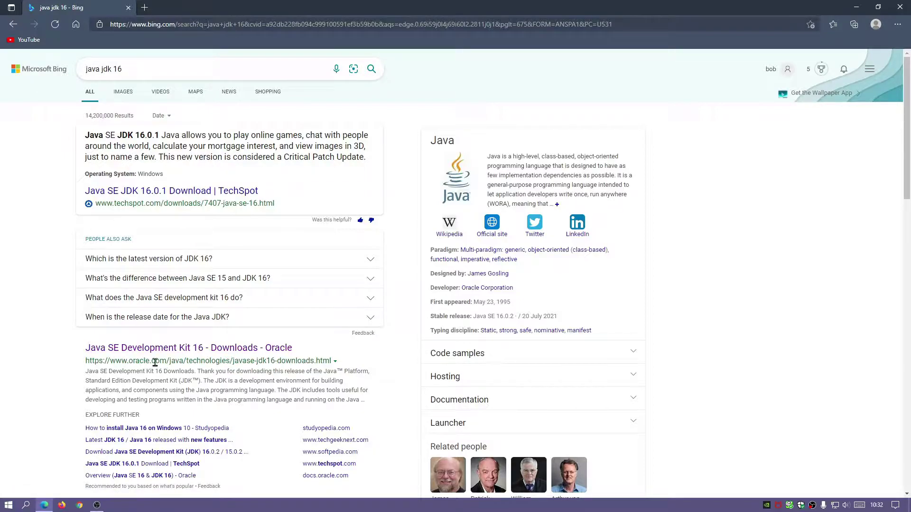
# Download the Windows x64 installer jdk-16.0.2_windows-x64_bin.exe from Oracle's Java SE Development Kit 16 page, and close that page
pyautogui.click(173, 350)
pyautogui.scroll(-20, 364, 267)
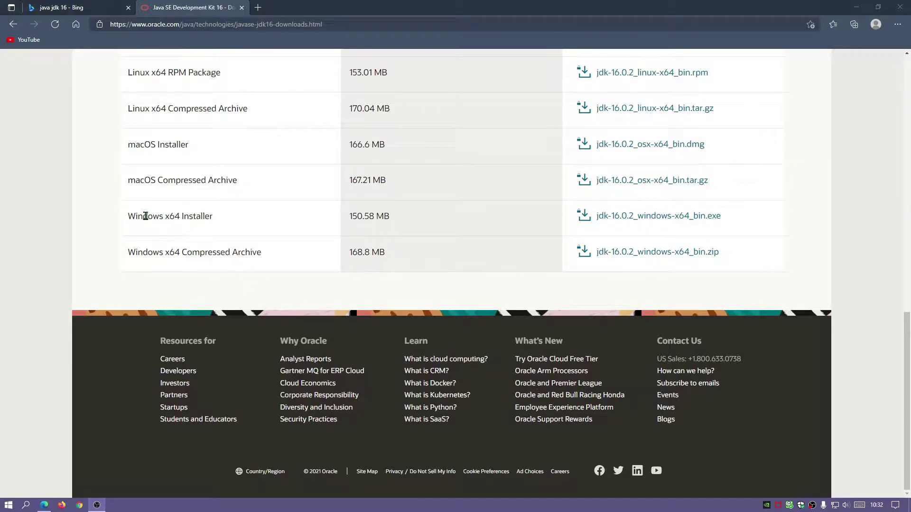
pyautogui.click(636, 219)
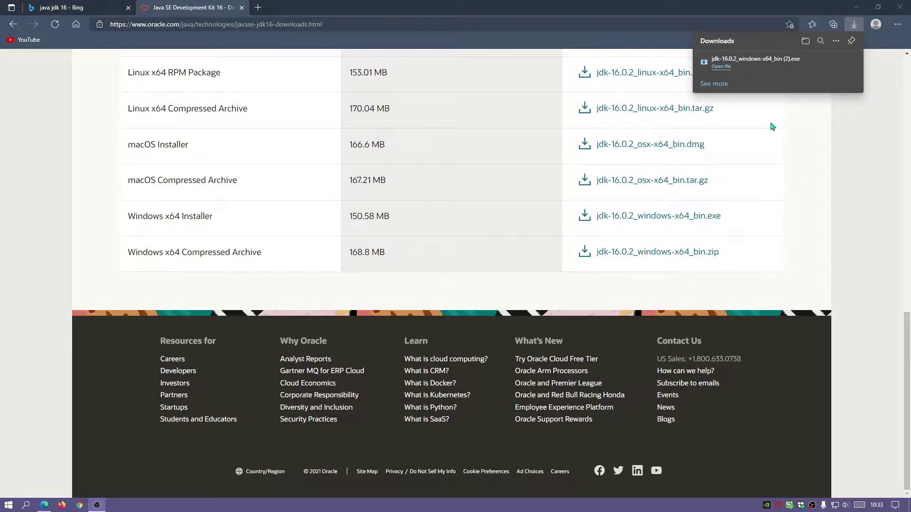
pyautogui.click(241, 8)
# Search the web for "minecraft fabric" and open the official fabricmc.net site
pyautogui.click(249, 26)
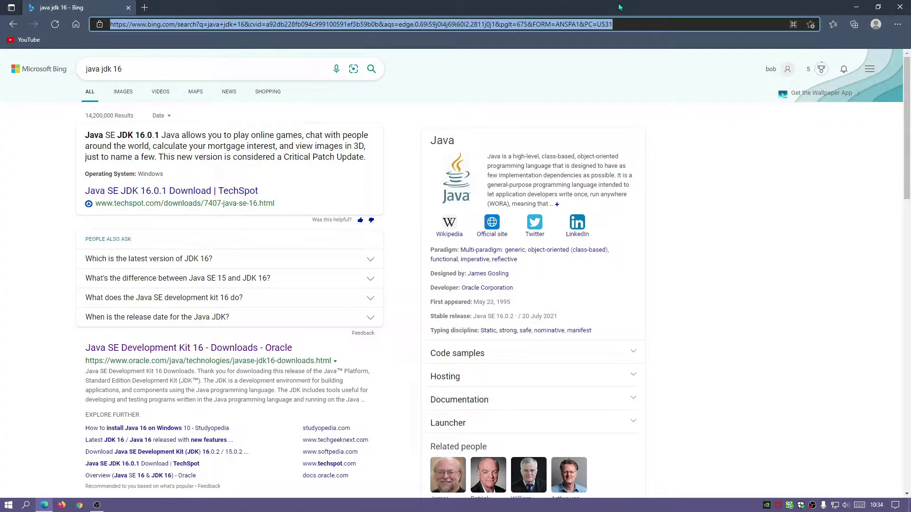
pyautogui.write('minecra')
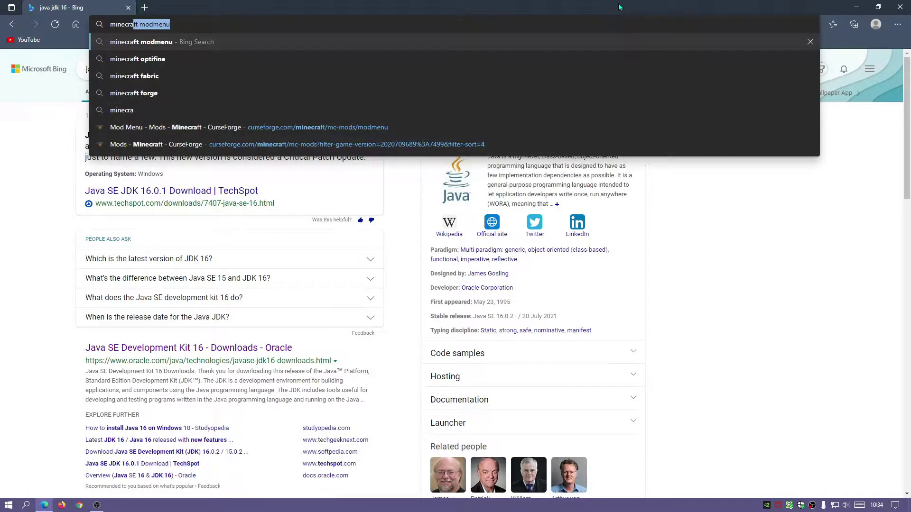
pyautogui.write('ft fabric')
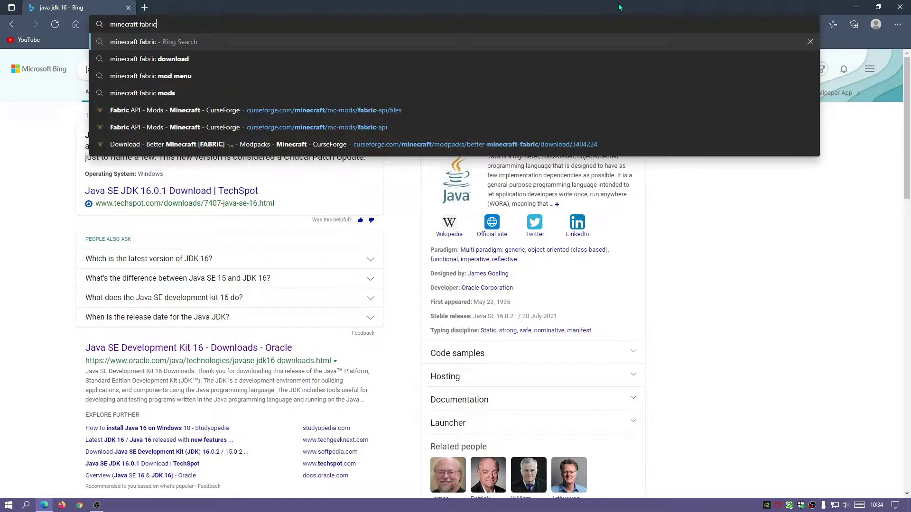
pyautogui.press('Return')
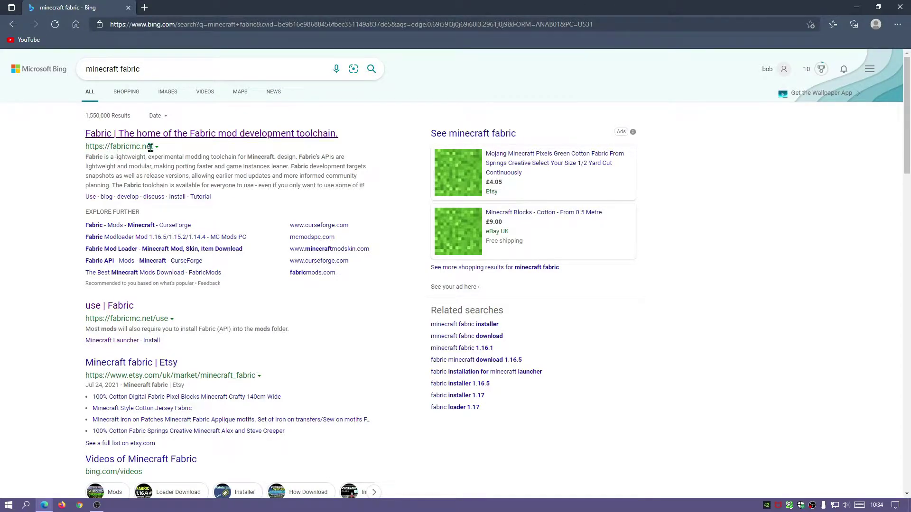
pyautogui.click(166, 135)
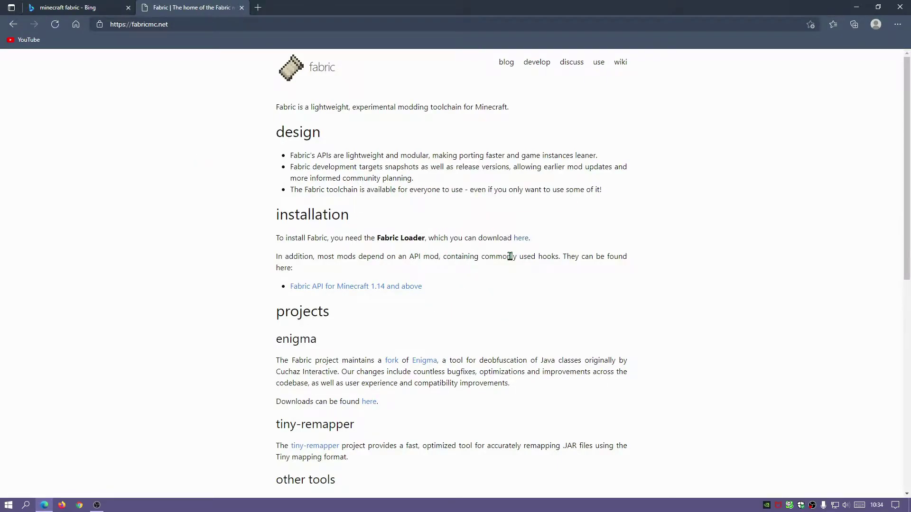
# Download the Fabric 0.7.4 installer from the site's use page in both Universal/JAR and Windows/.EXE versions, keeping the blocked JAR file
pyautogui.scroll(-10, 512, 260)
pyautogui.scroll(10, 511, 261)
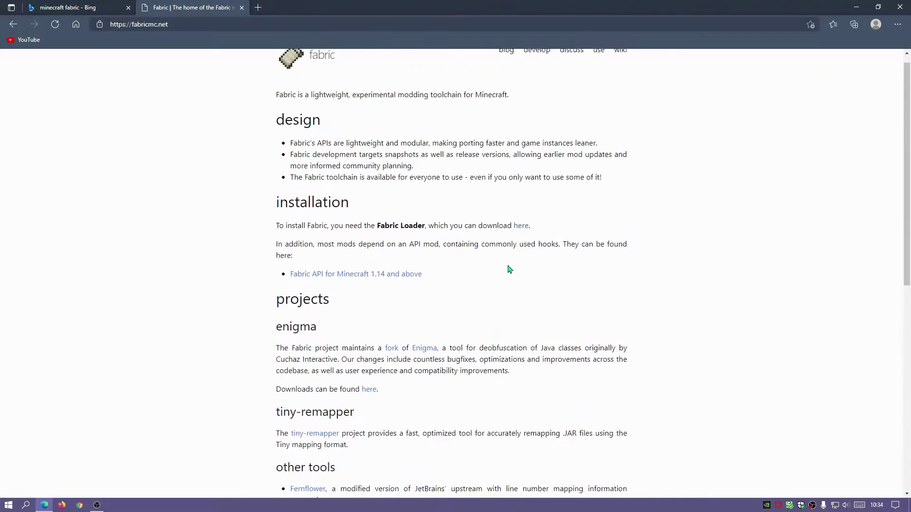
pyautogui.scroll(1, 509, 269)
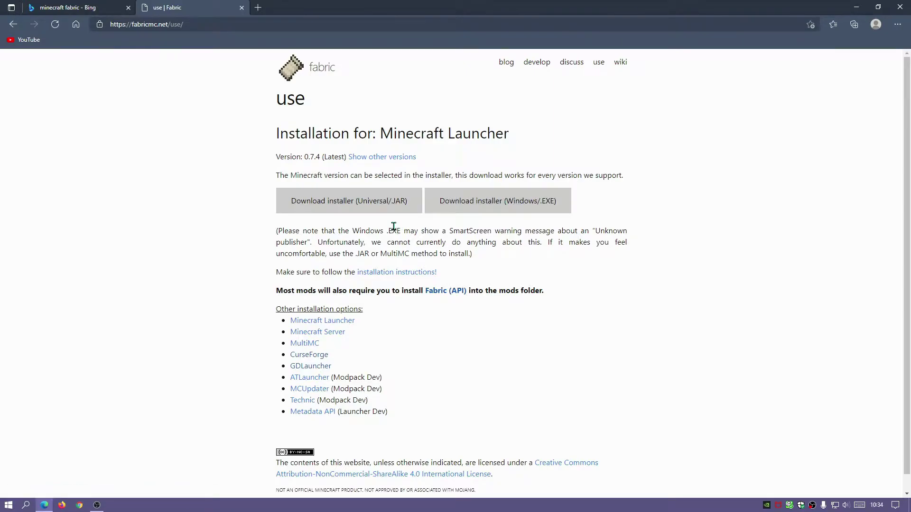
pyautogui.click(337, 208)
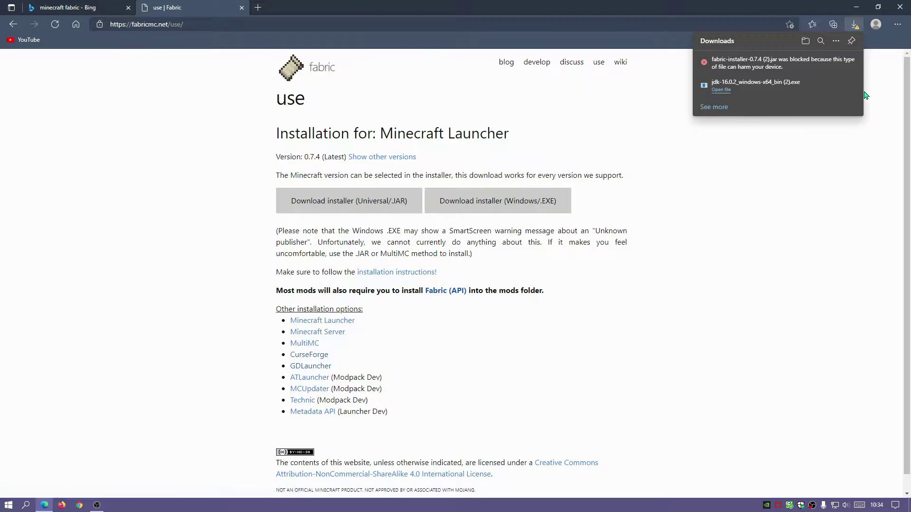
pyautogui.click(844, 62)
pyautogui.click(796, 92)
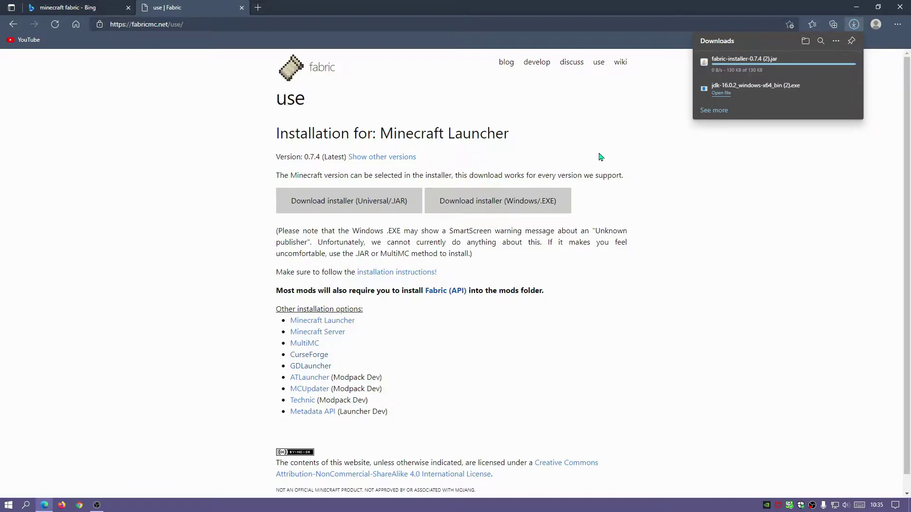
pyautogui.click(478, 210)
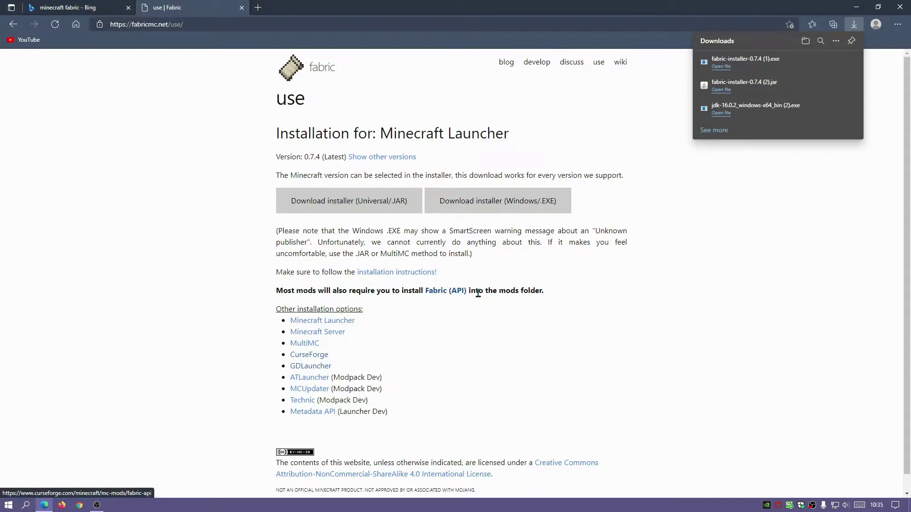
# Download the main file [1.17.1] Fabric API 0.37.1 from the Fabric API files on CurseForge, and close that page
pyautogui.click(452, 295)
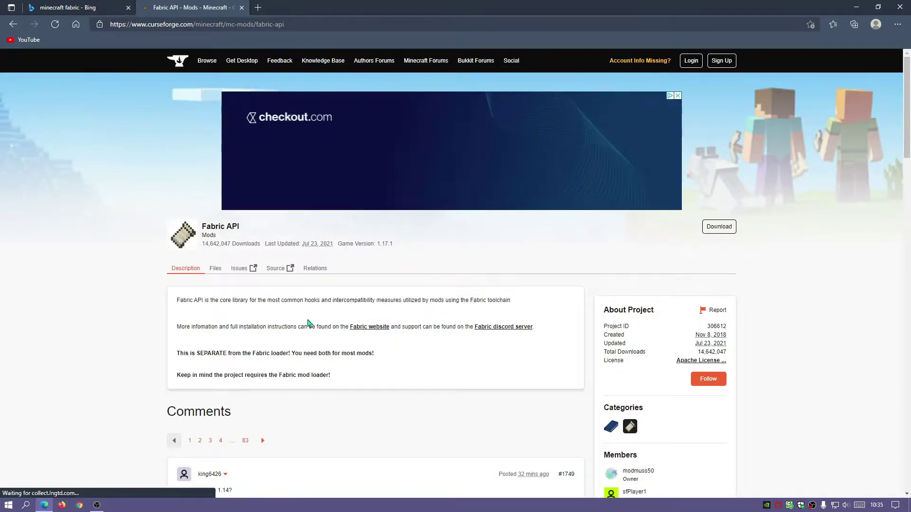
pyautogui.click(216, 269)
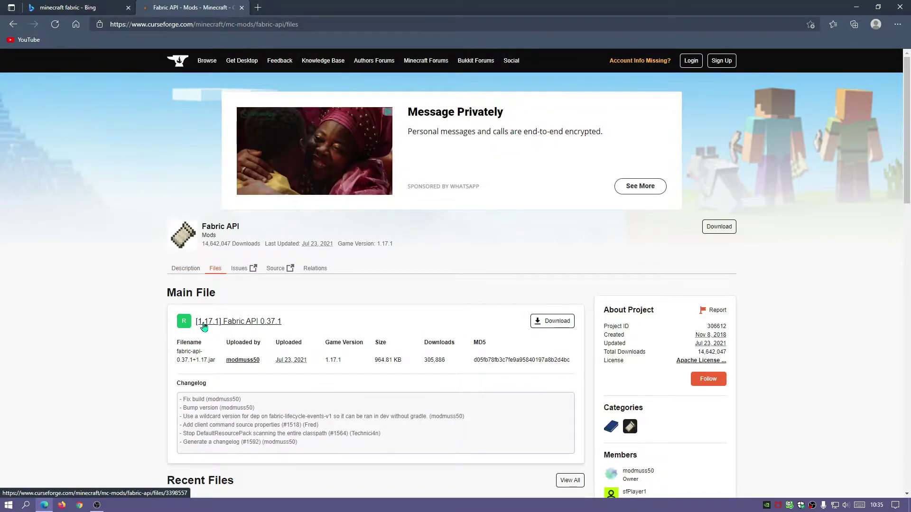
pyautogui.click(553, 326)
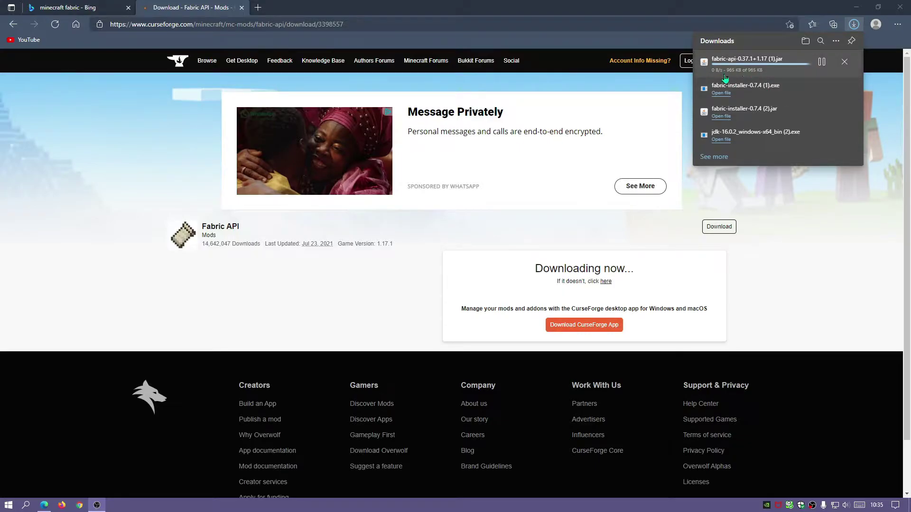
pyautogui.click(242, 8)
# Search the web for "minecraft modmenu"
pyautogui.click(273, 27)
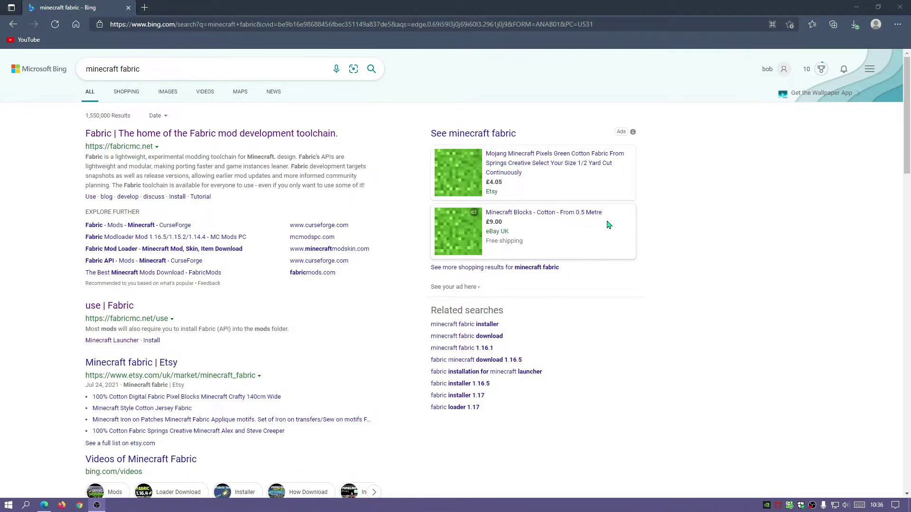
pyautogui.moveTo(171, 67); pyautogui.dragTo(28, 63)
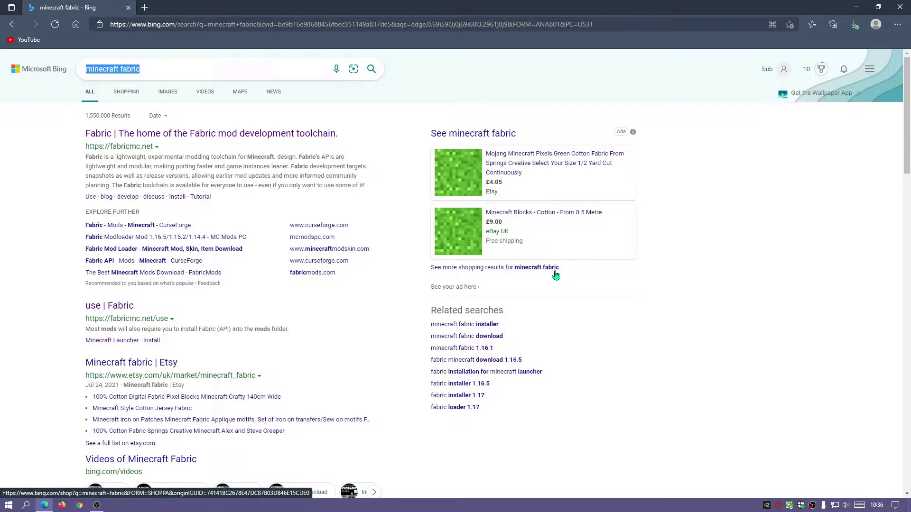
pyautogui.click(188, 25)
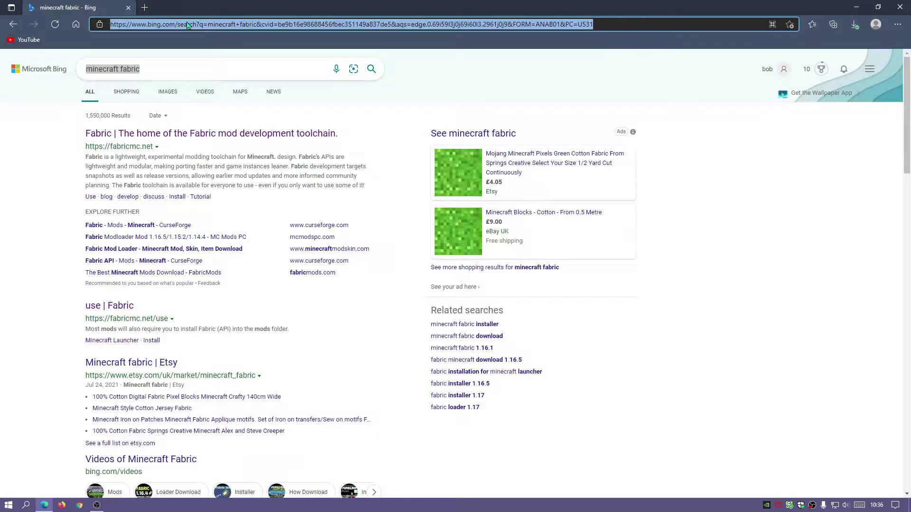
pyautogui.write('minecraft mod')
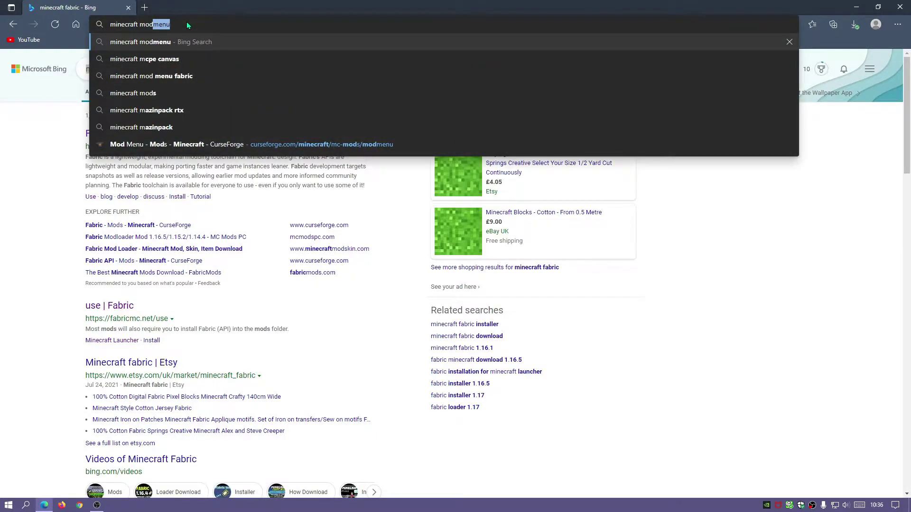
pyautogui.write('menu')
pyautogui.press('Return')
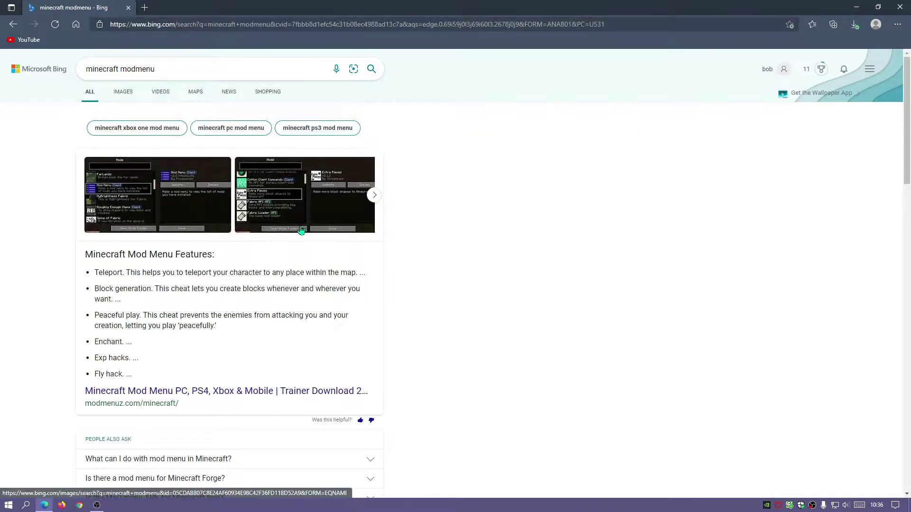
# Open the CurseForge files page for Mod Menu from the search results and download Mod Menu v2.0.4 for 1.17
pyautogui.scroll(-7, 354, 291)
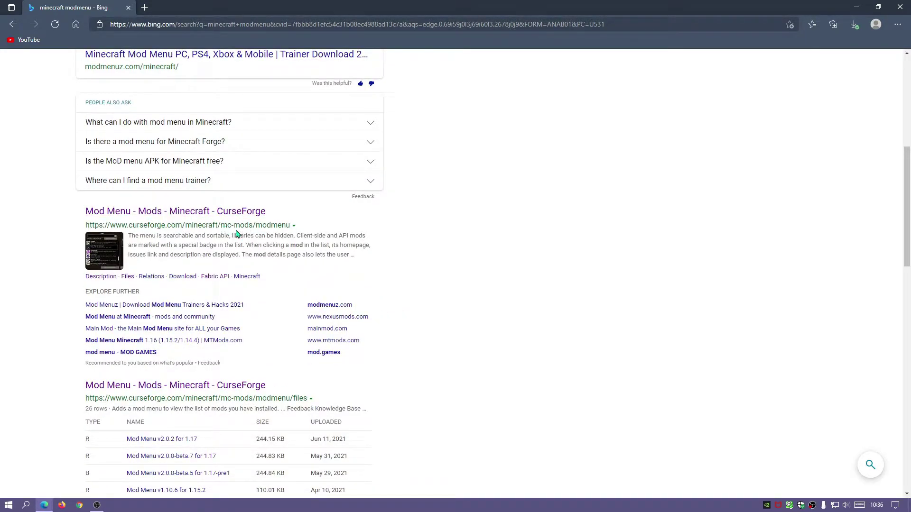
pyautogui.scroll(-2, 213, 228)
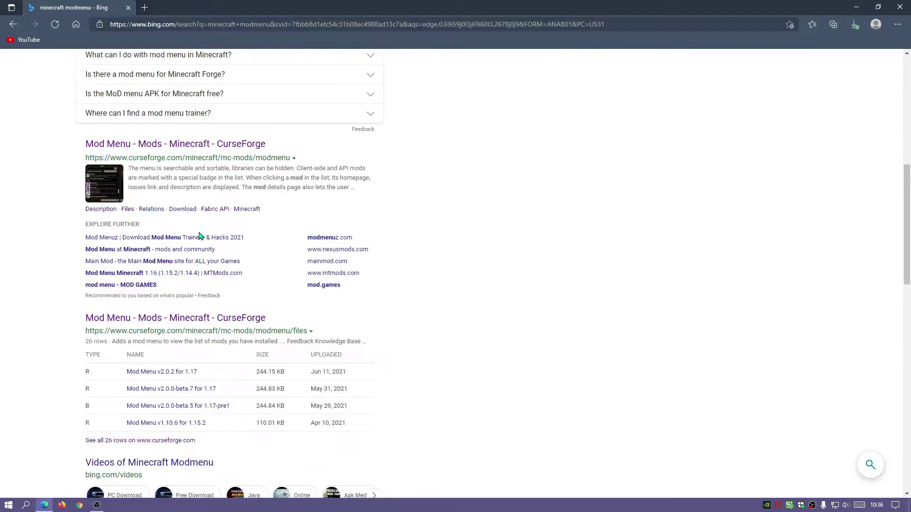
pyautogui.scroll(1, 209, 239)
pyautogui.scroll(1, 209, 240)
pyautogui.click(157, 213)
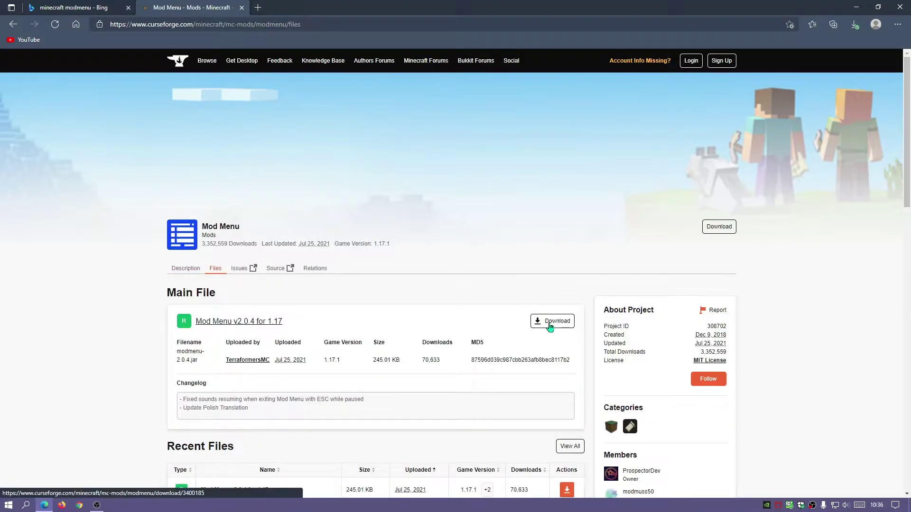
pyautogui.click(549, 326)
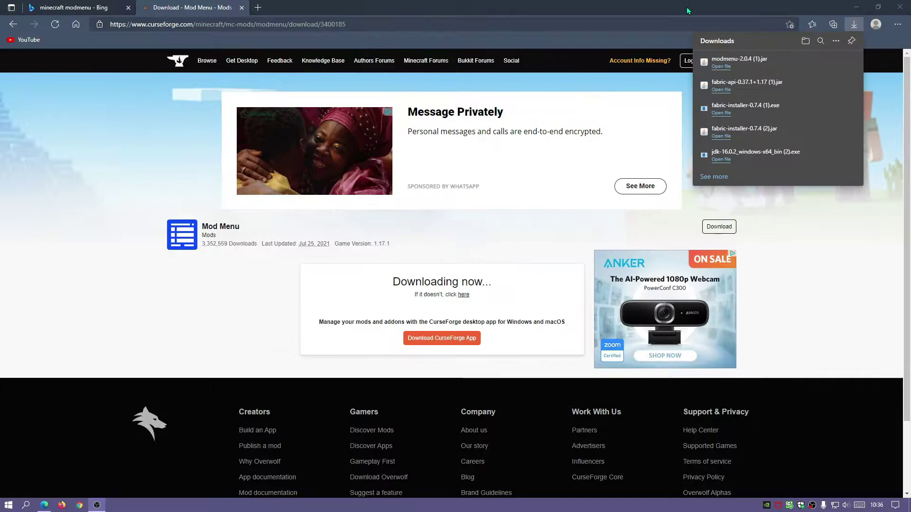